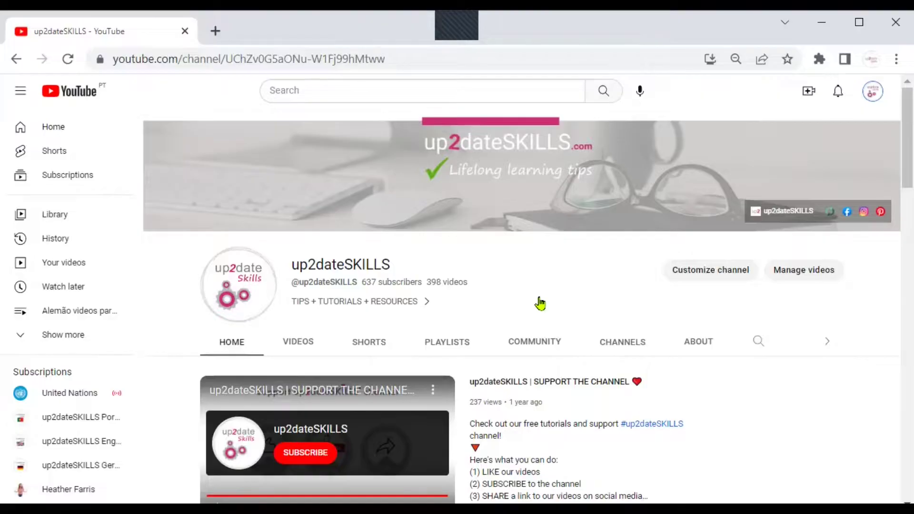
Show the up2dateSKILLS channel's playlists and scroll down to the APRENDER PORTUGUÊS row.
click(450, 340)
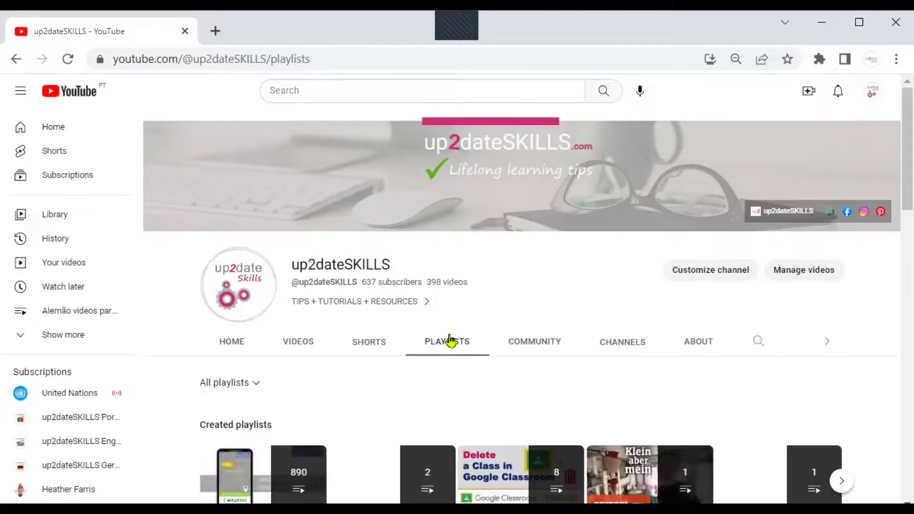
scroll(450, 341, down, 8)
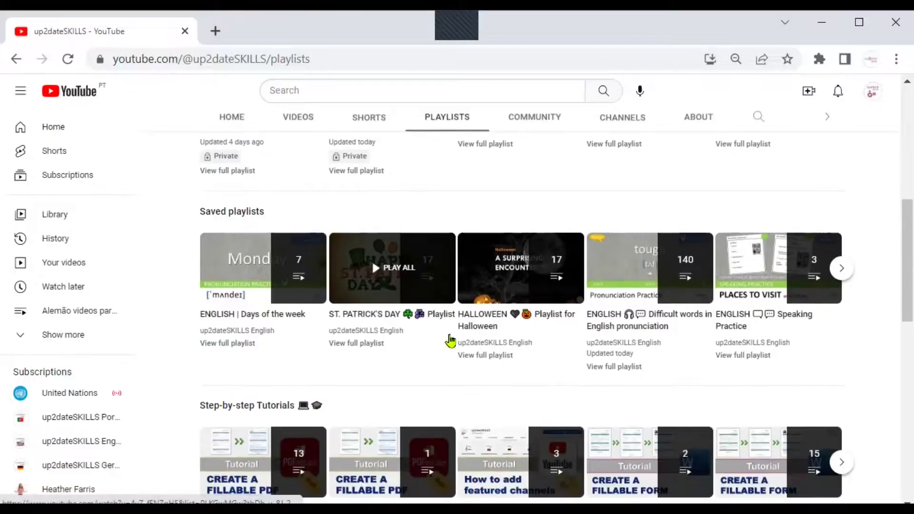
scroll(450, 341, down, 10)
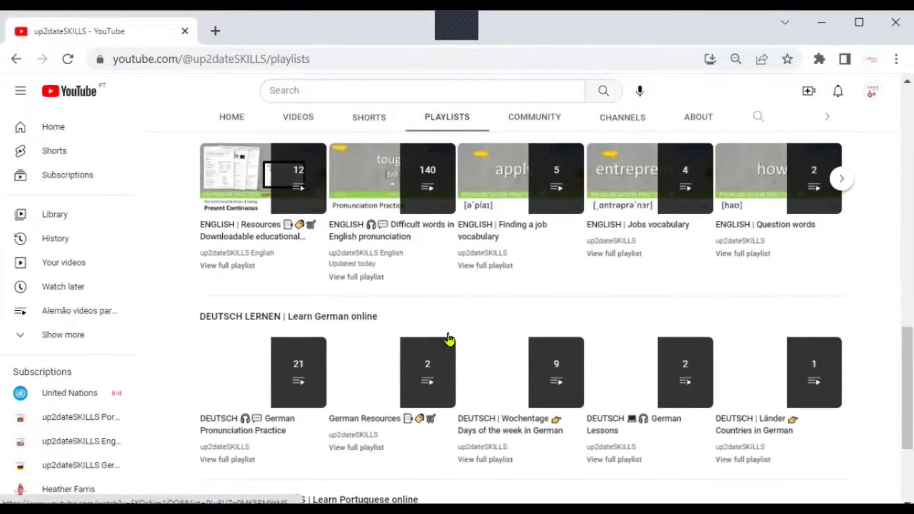
scroll(449, 340, down, 3)
scroll(450, 339, down, 1)
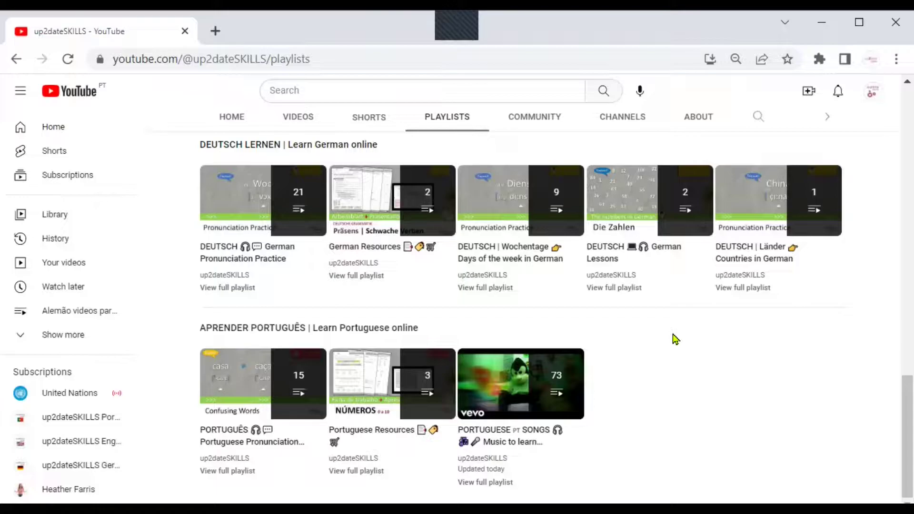
Switch the account to the up2dateSKILLS Portuguese channel.
click(872, 93)
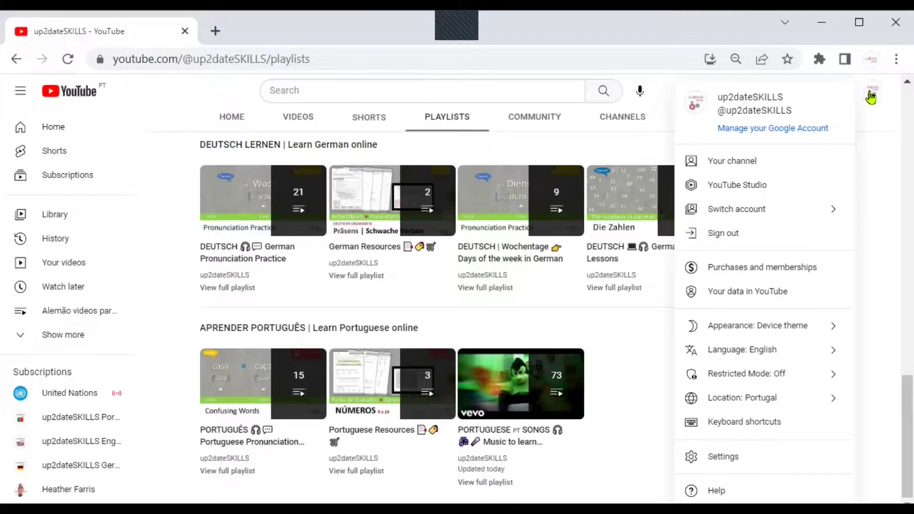
click(747, 211)
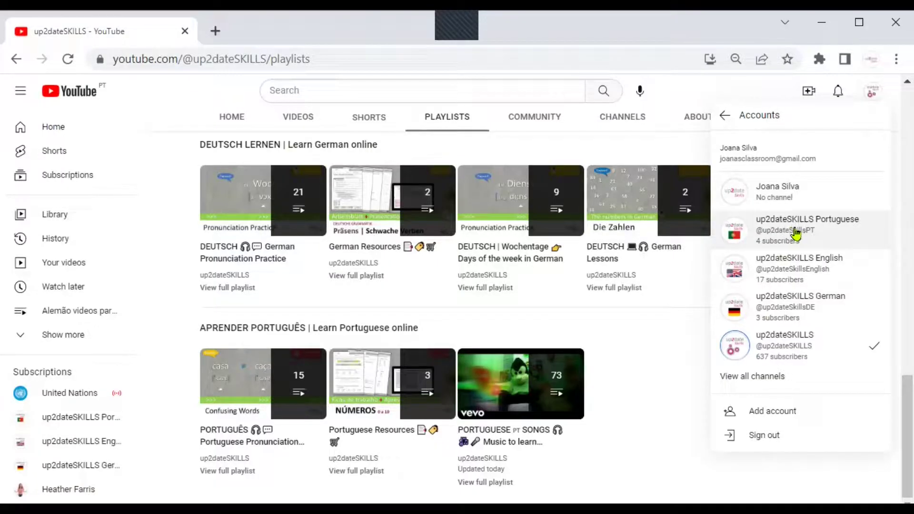
click(796, 234)
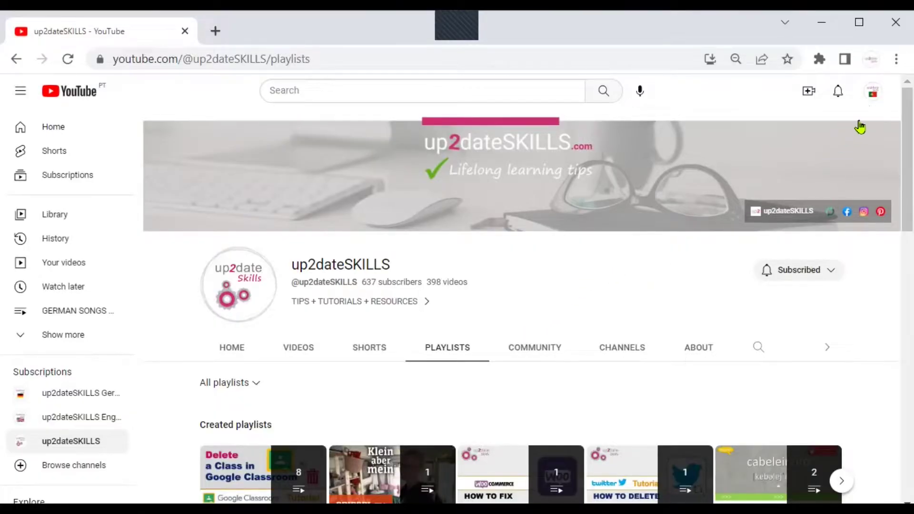
Open YouTube Studio for the Portuguese channel from the avatar menu.
click(870, 96)
click(869, 98)
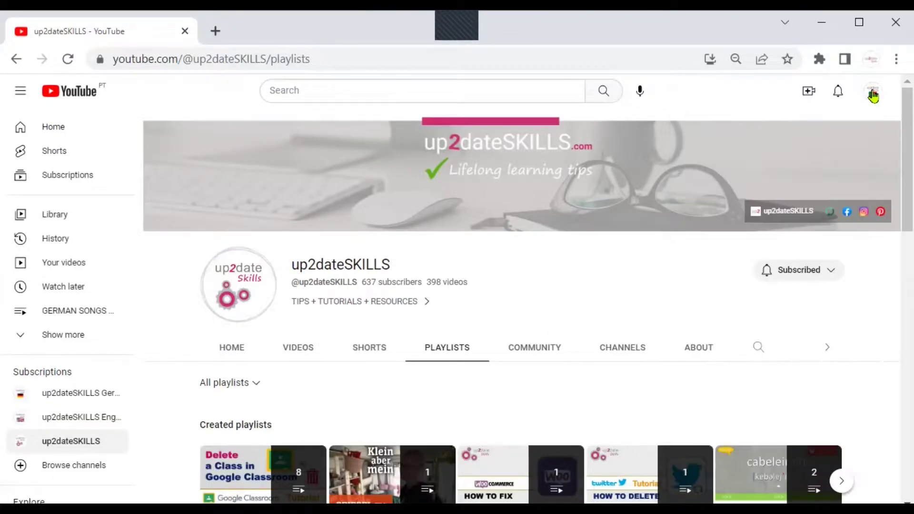
click(870, 95)
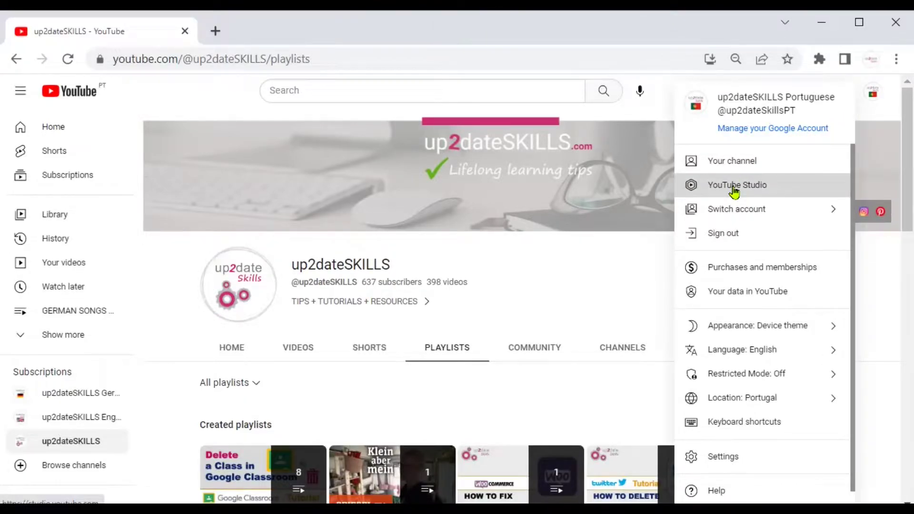
click(735, 189)
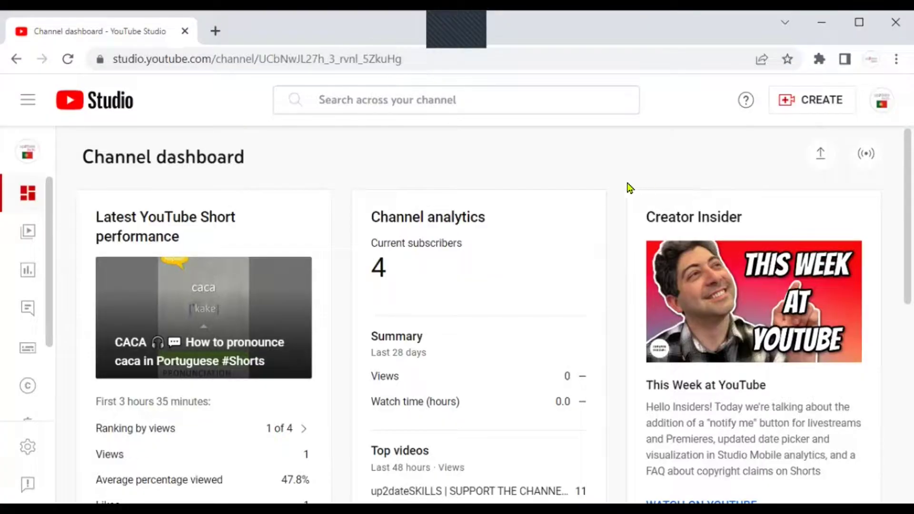
Under Content > Playlists, create a new public playlist titled 'List 1'.
click(30, 233)
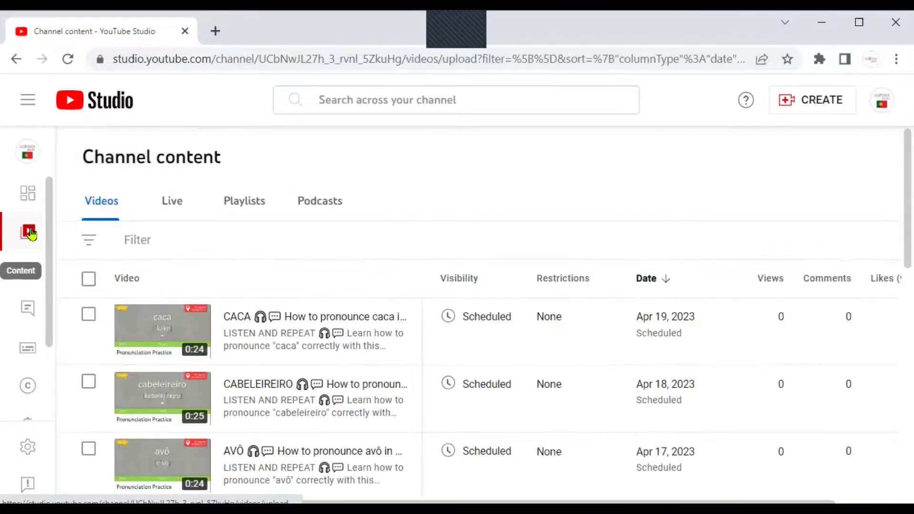
click(249, 205)
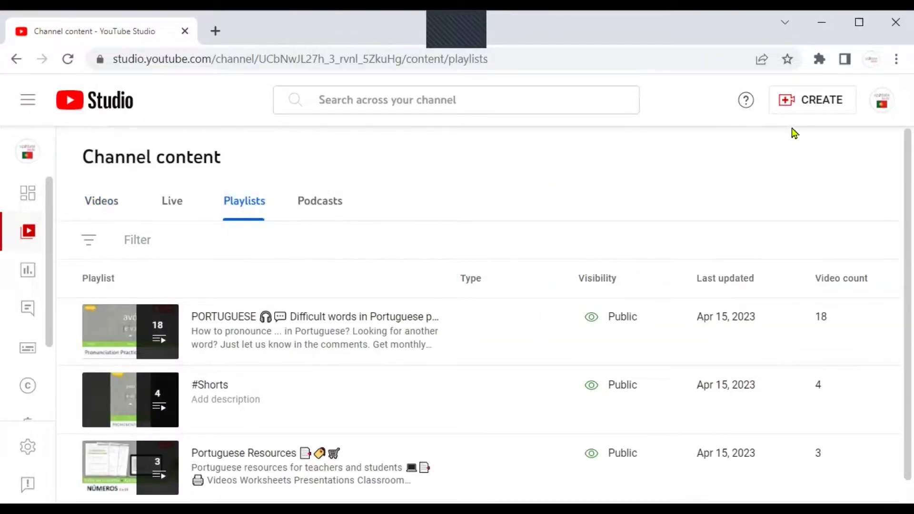
click(817, 104)
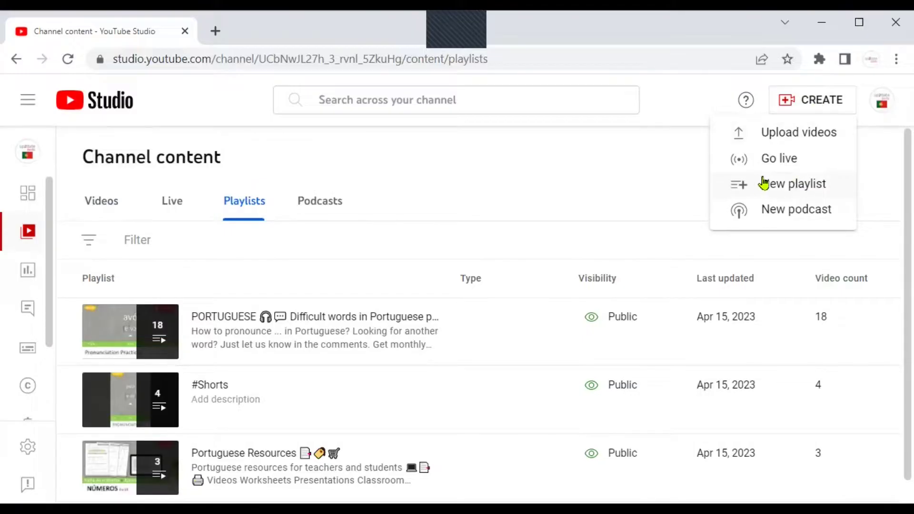
click(841, 187)
click(376, 220)
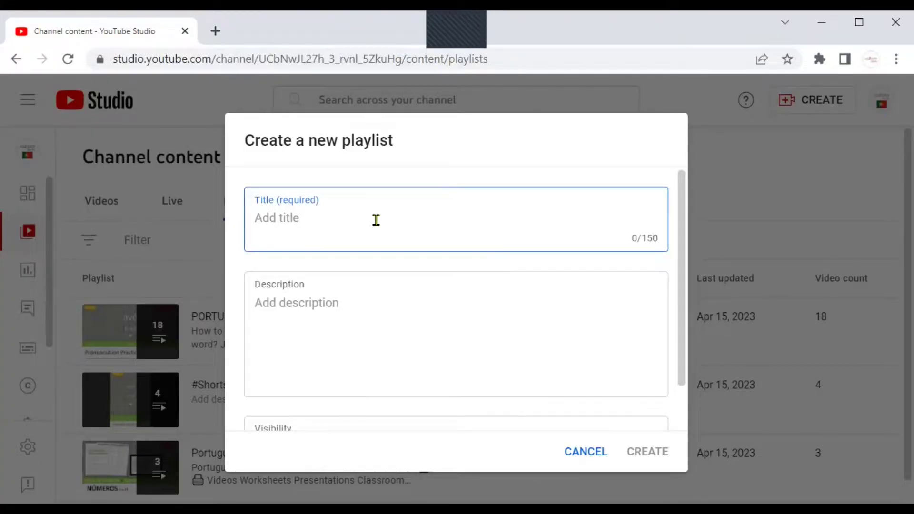
text(List 1)
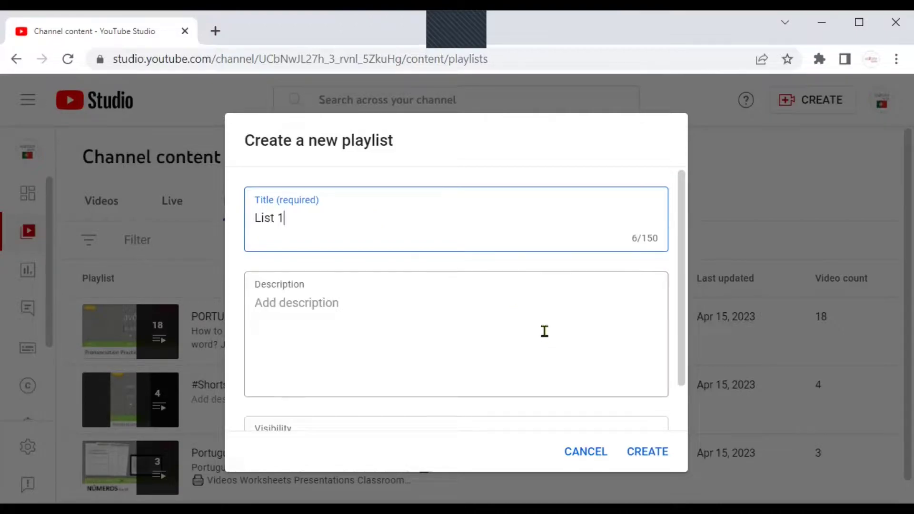
scroll(520, 296, down, 1)
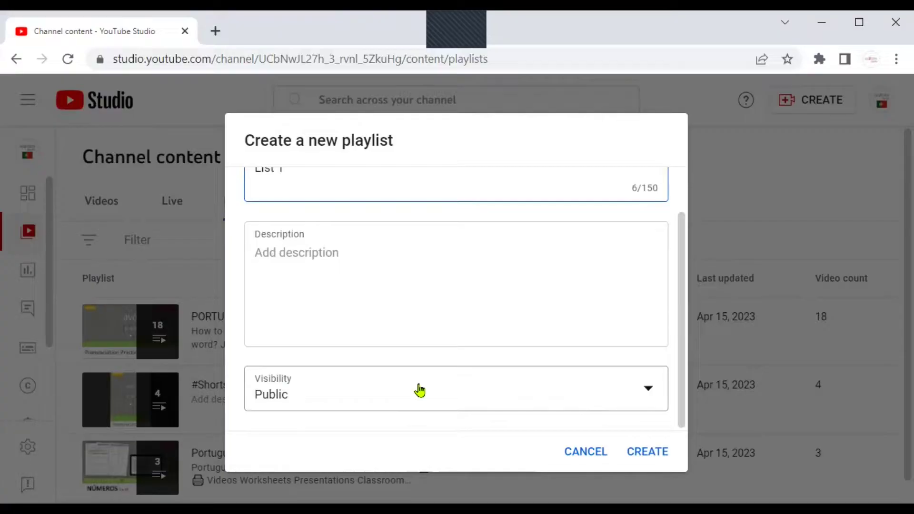
click(652, 453)
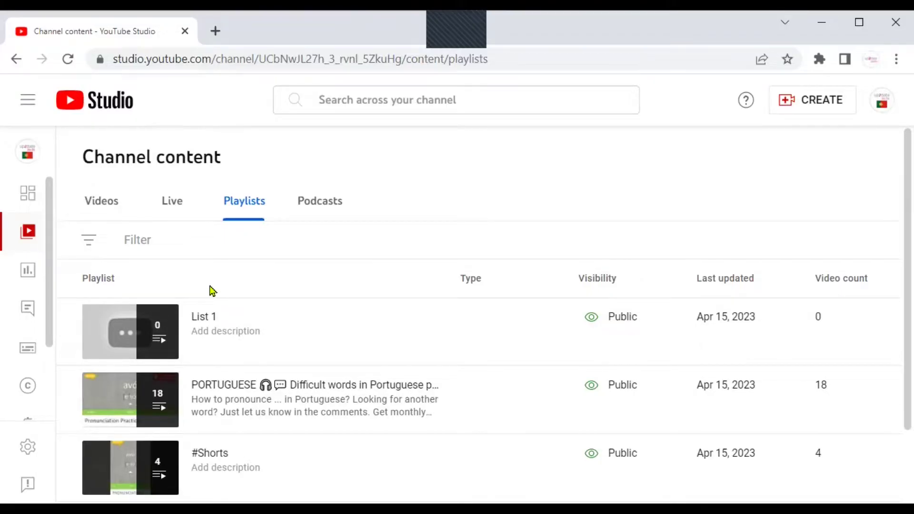
Open List 1 on YouTube and bring up its Collaborate settings.
click(146, 325)
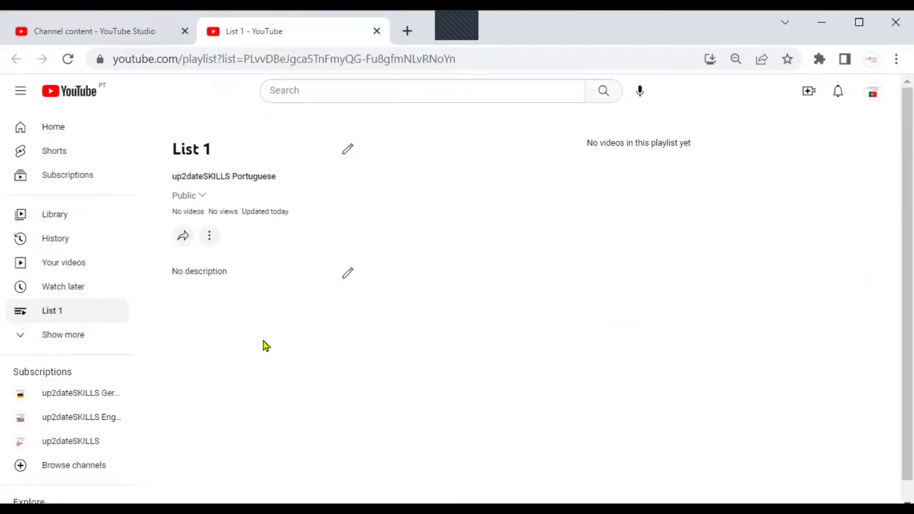
click(209, 236)
click(209, 236)
click(210, 236)
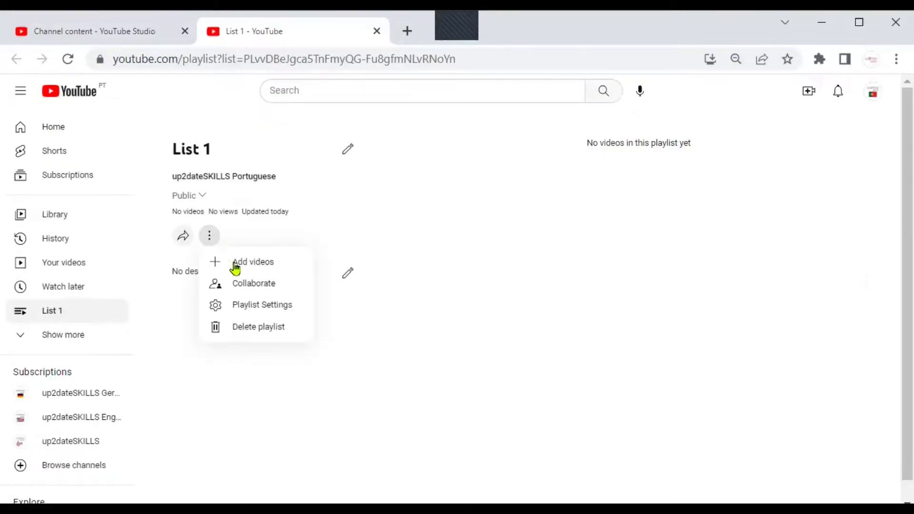
click(261, 284)
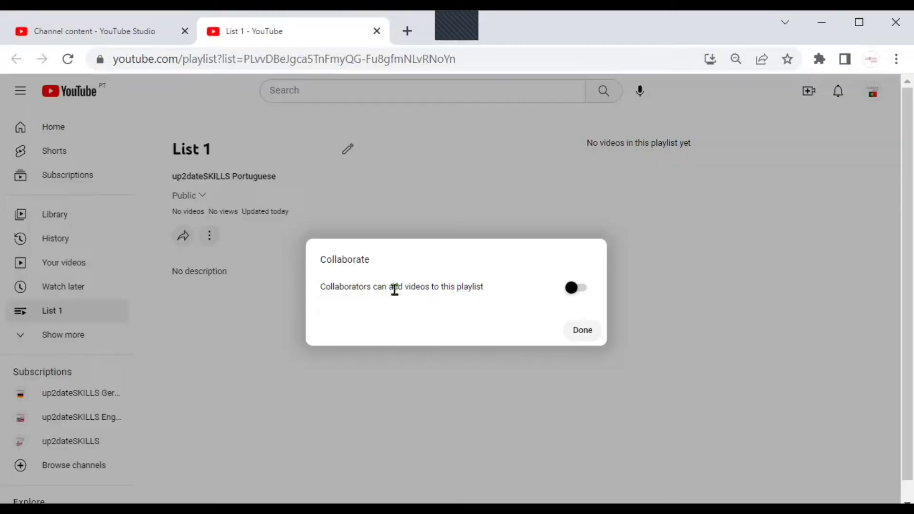
Allow collaborators to add videos, copy the invite link, and finish with Done.
click(584, 290)
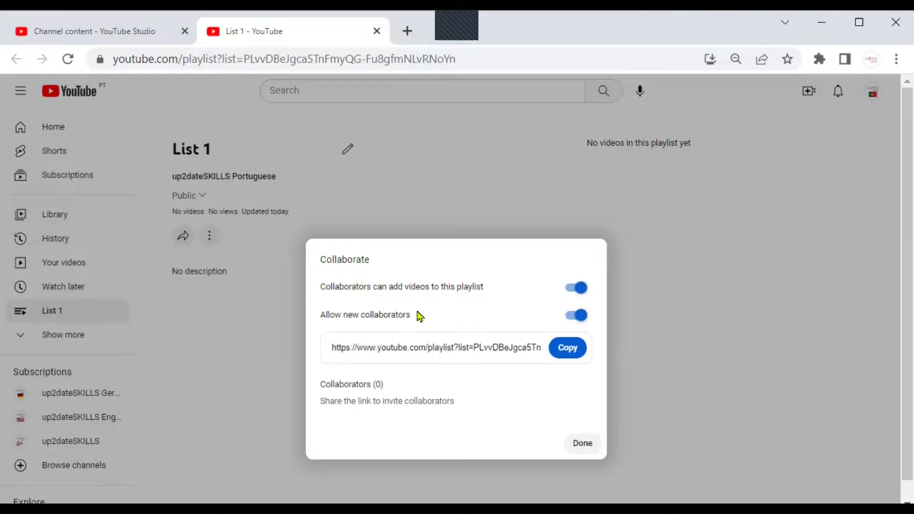
click(565, 351)
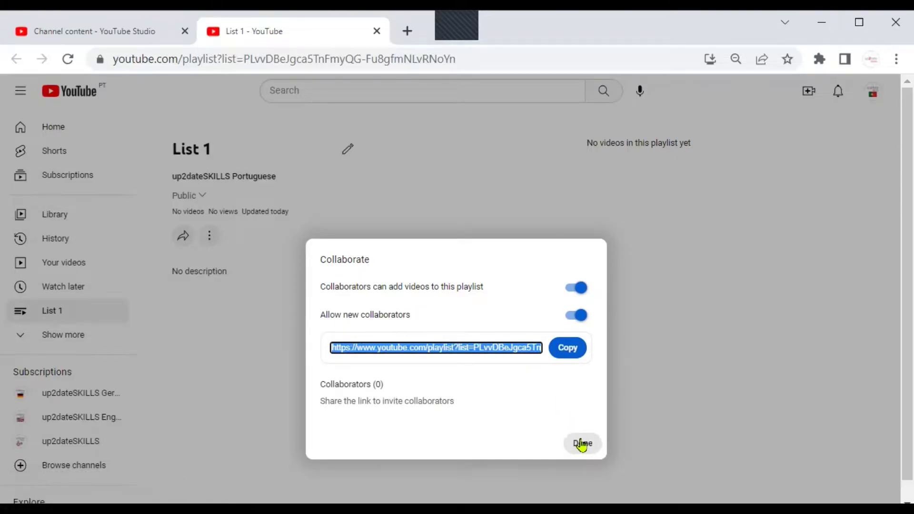
click(581, 445)
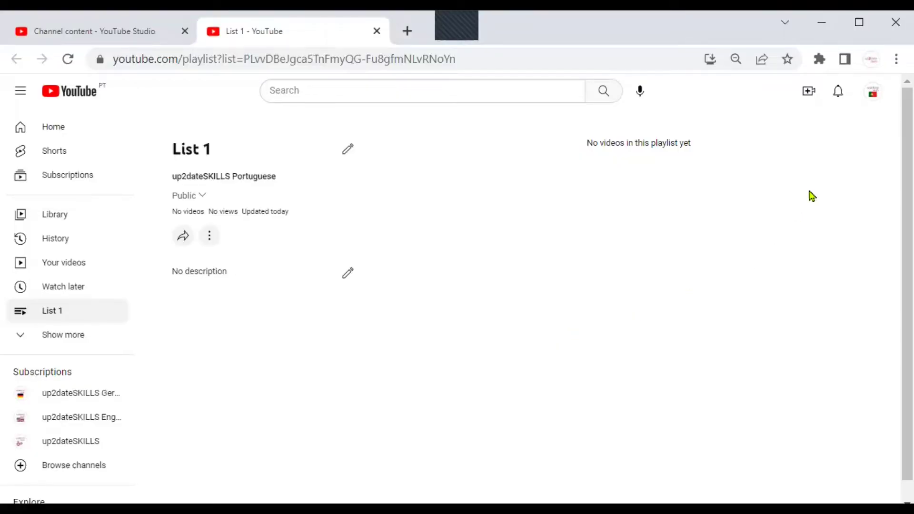
Switch back to the up2dateSKILLS account and go to Your channel.
click(873, 93)
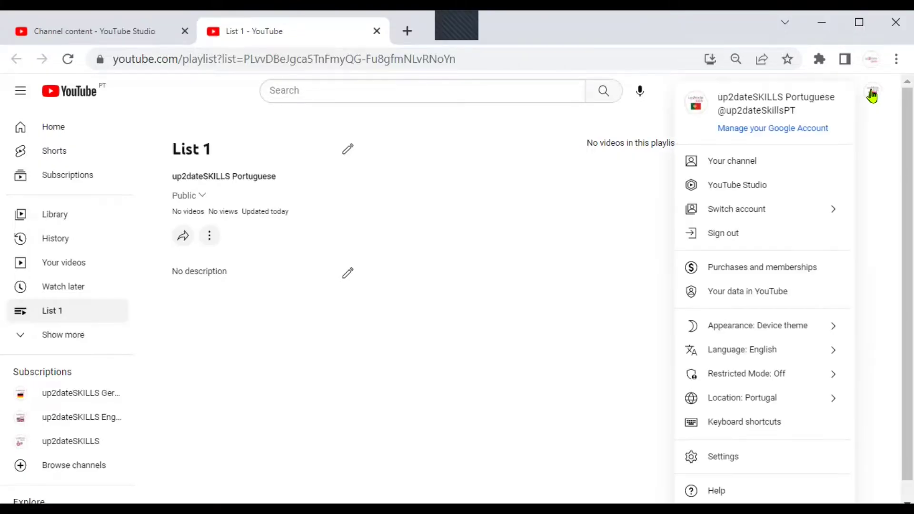
click(759, 210)
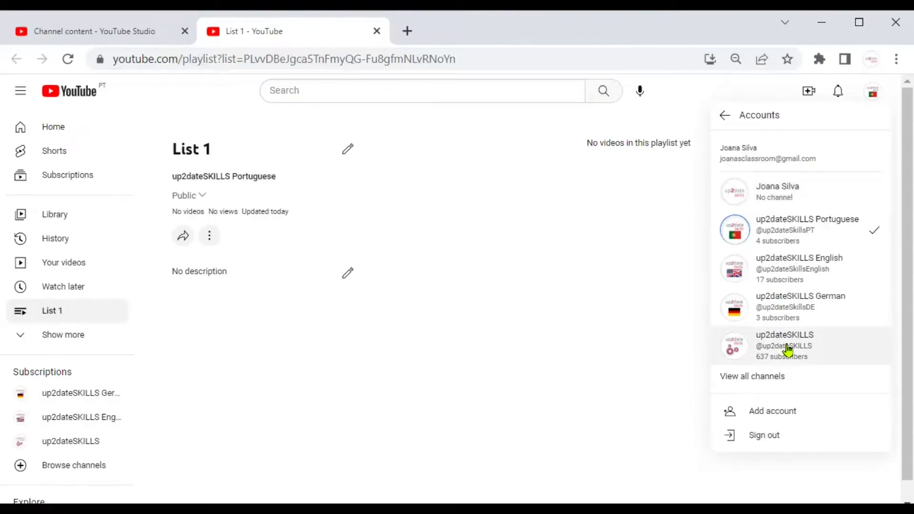
click(788, 350)
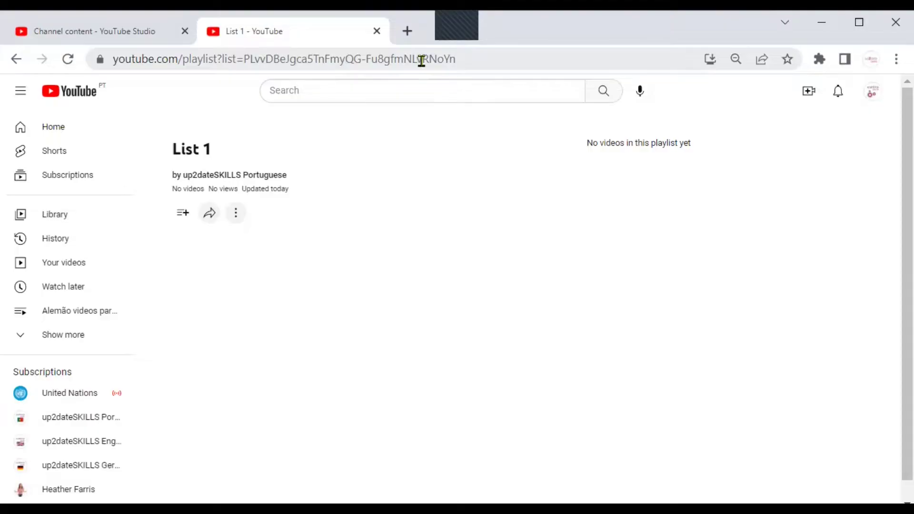
click(873, 93)
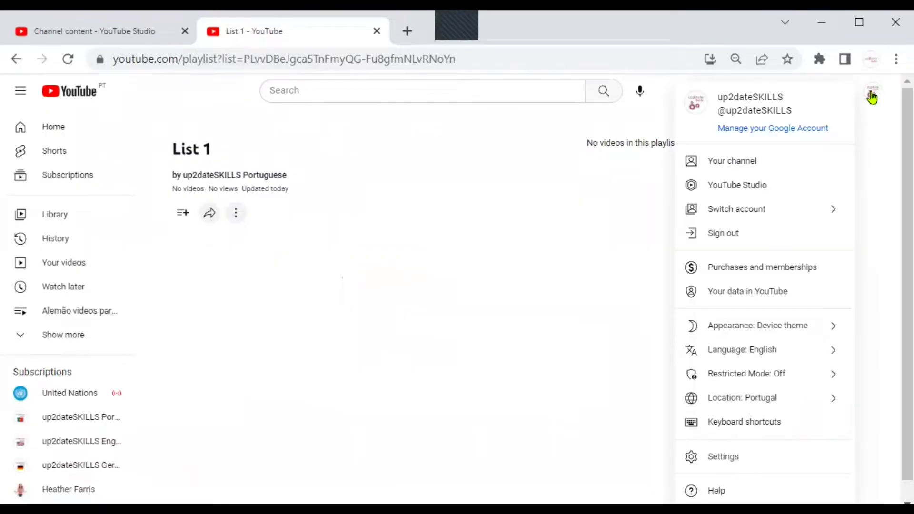
click(739, 164)
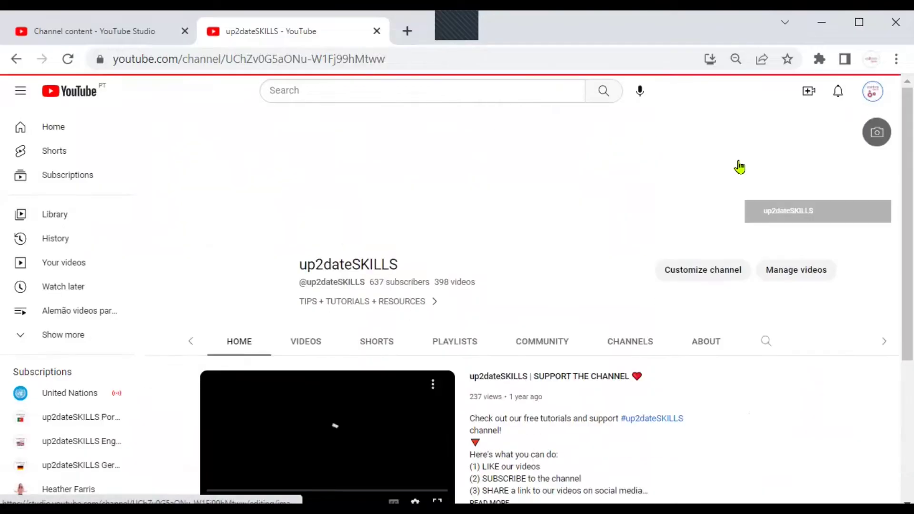
Paste the copied List 1 invite link into the address bar and load it.
click(444, 345)
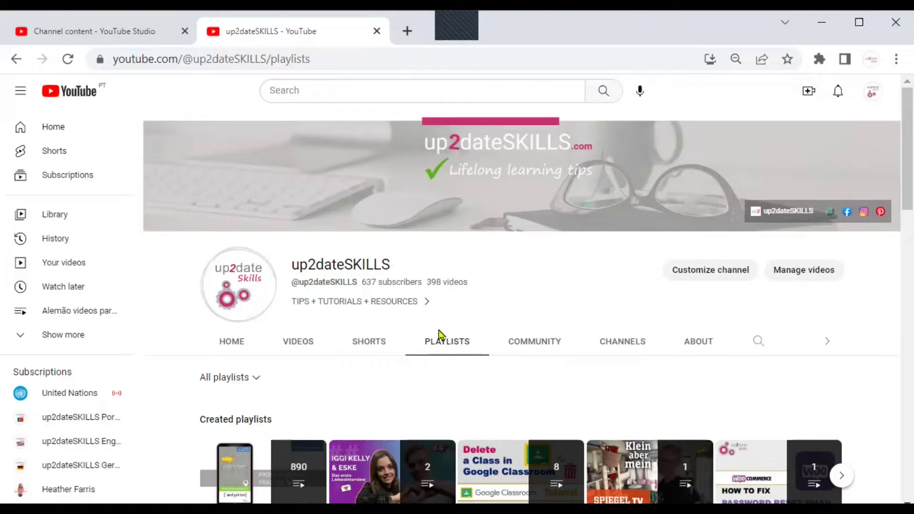
click(312, 57)
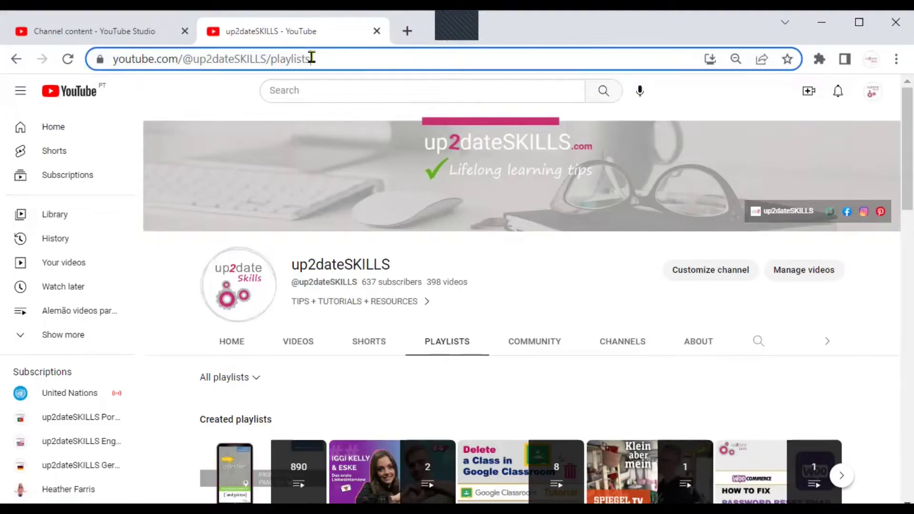
key(ctrl+a)
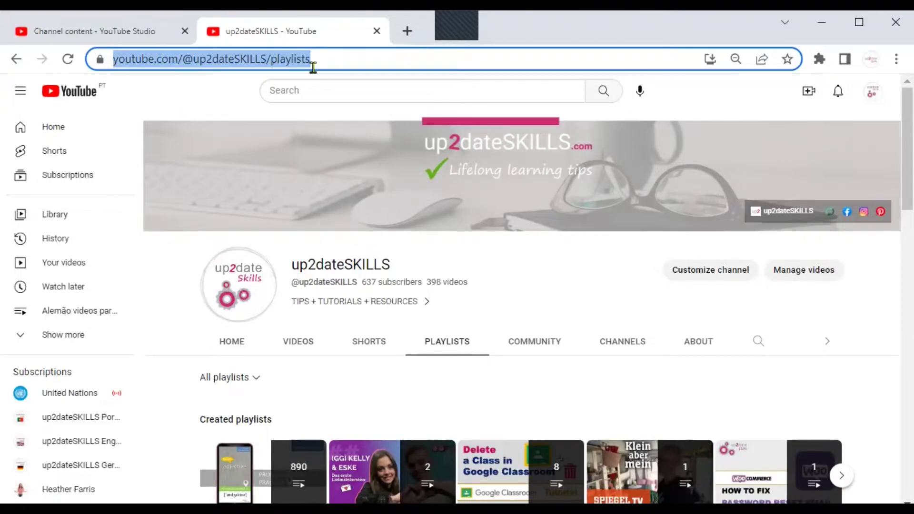
key(ctrl+v)
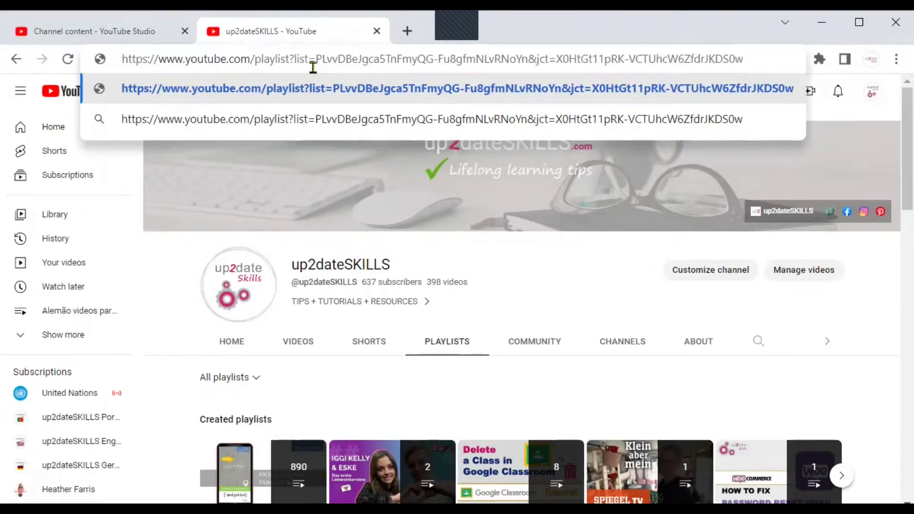
key(Return)
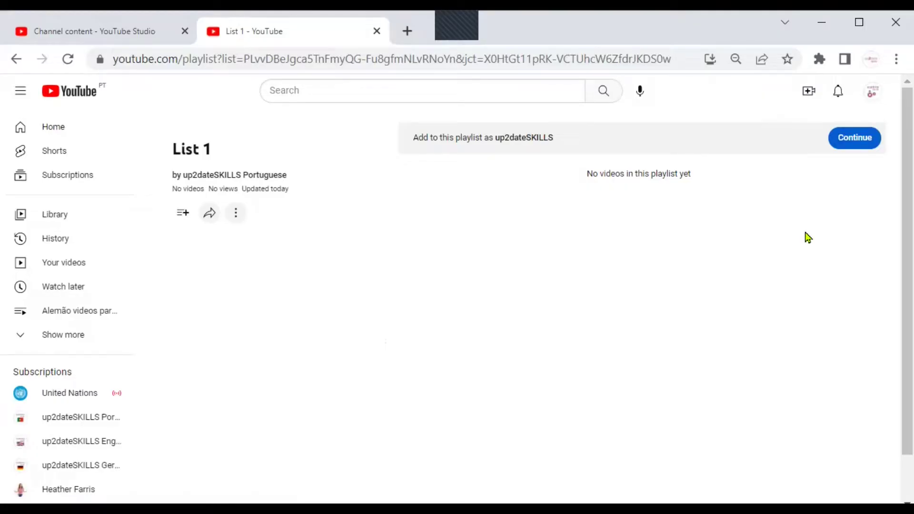
click(873, 93)
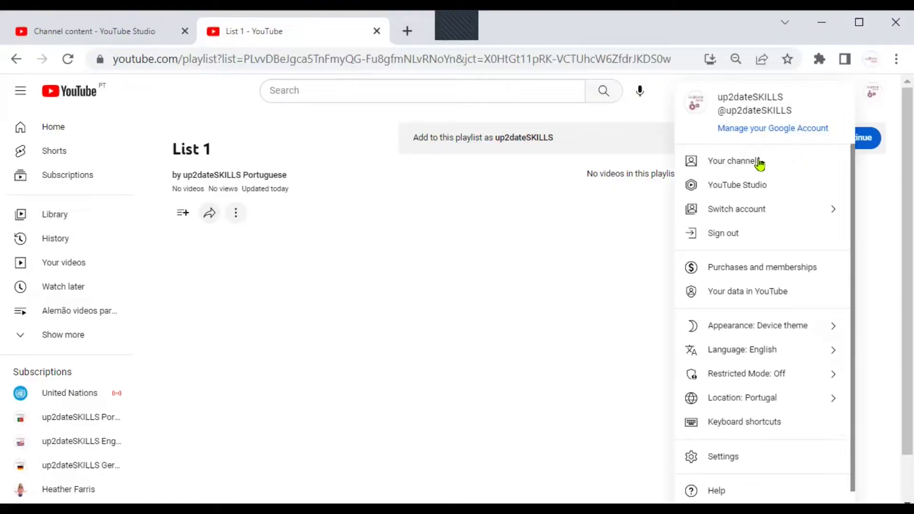
In YouTube Studio's Content > Playlists, filter titles by 'Portuguese'.
click(757, 190)
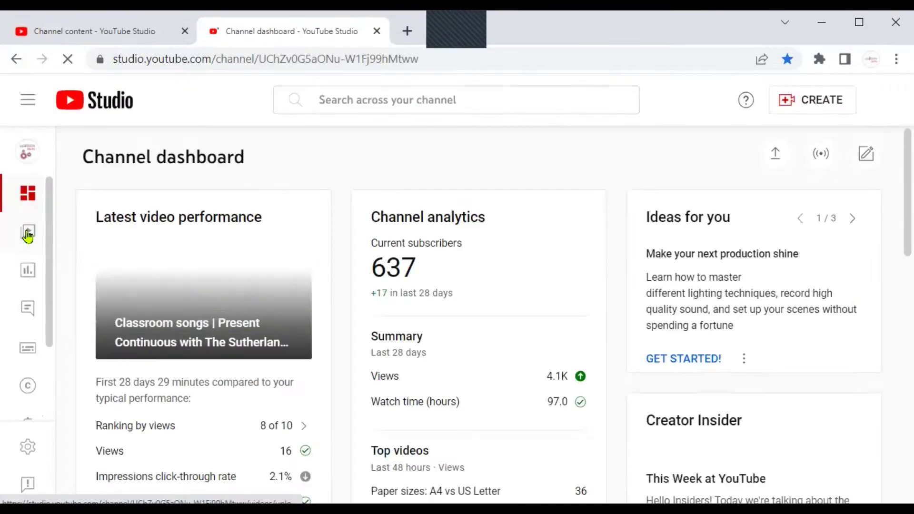
click(27, 233)
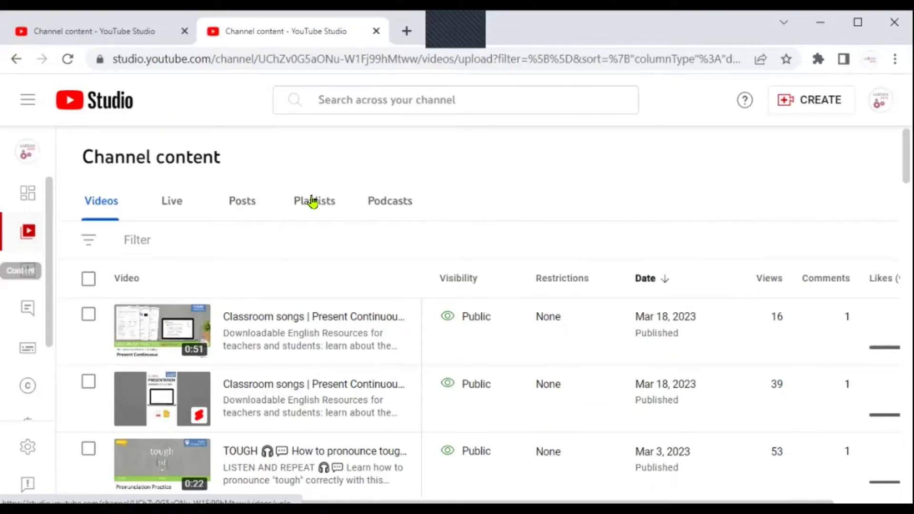
click(313, 201)
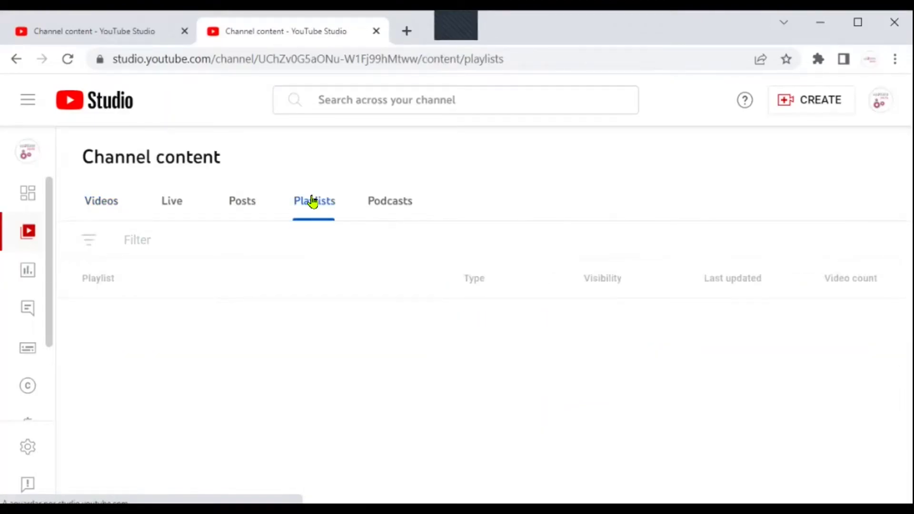
click(160, 240)
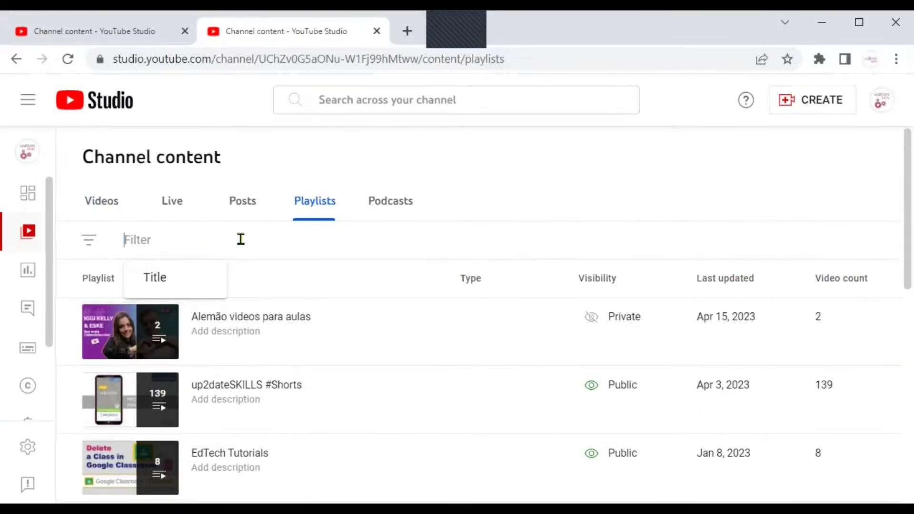
text(Portuguese)
key(Return)
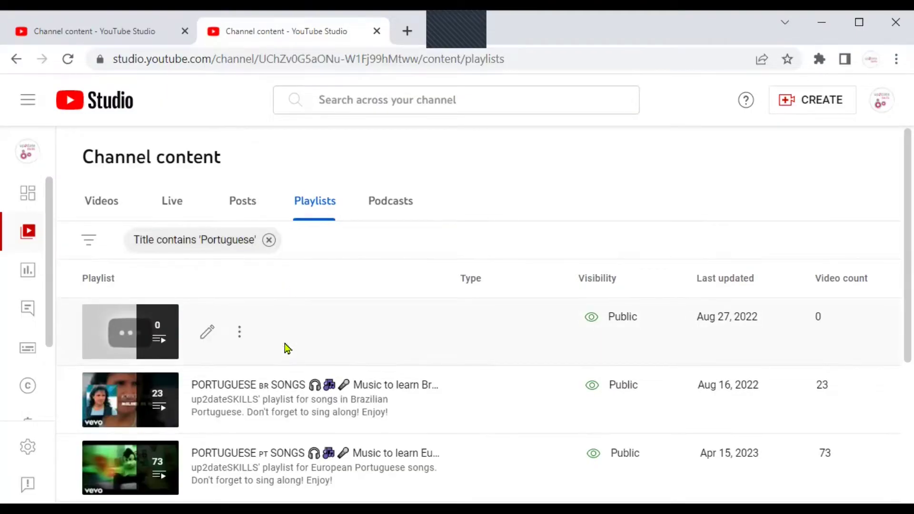
scroll(286, 347, down, 3)
scroll(287, 348, down, 1)
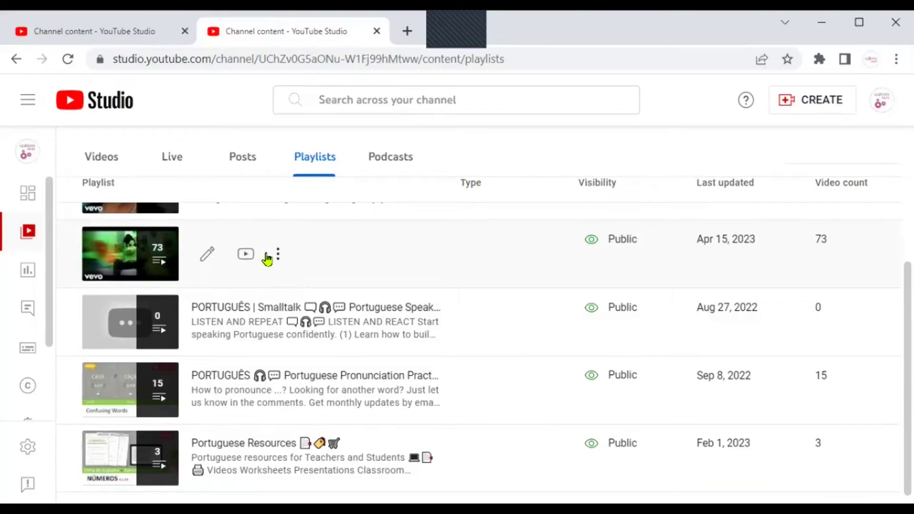
Open PORTUGUESE PT SONGS and use Add all to... to save its videos to List 1.
click(119, 252)
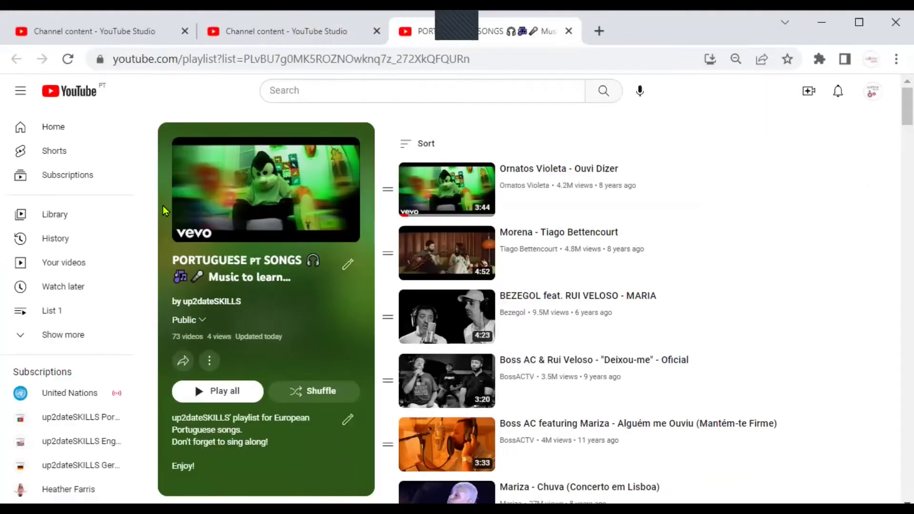
click(209, 361)
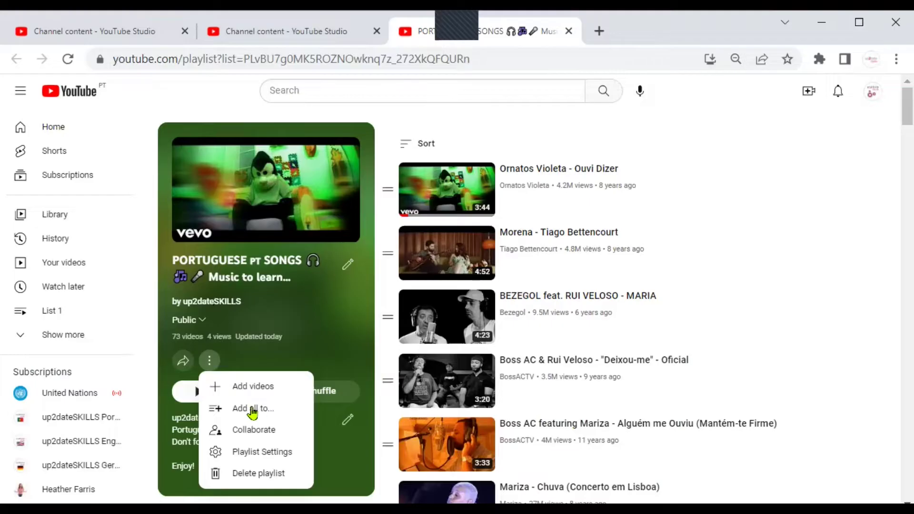
click(283, 410)
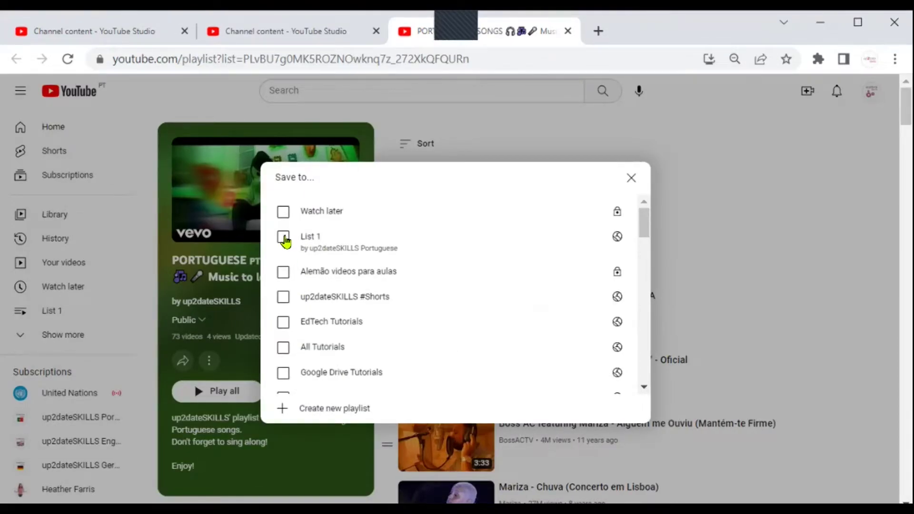
click(284, 237)
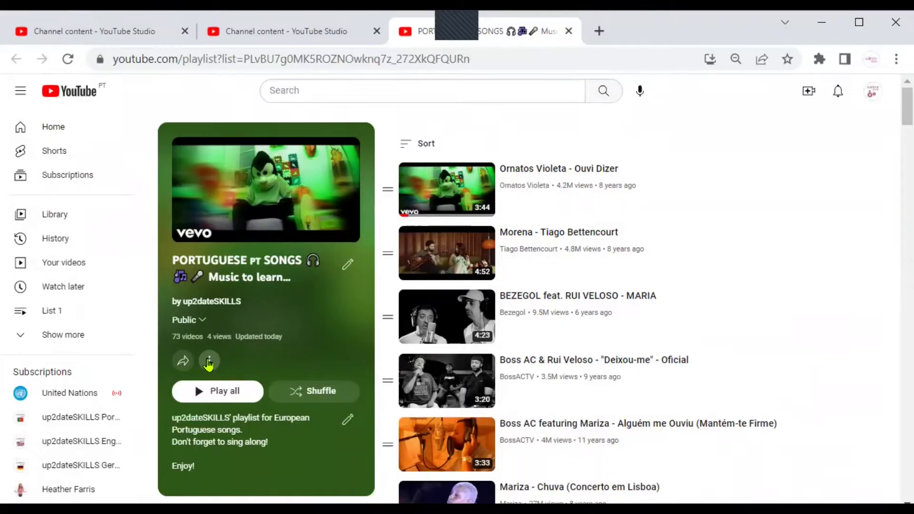
Switch to the up2dateSKILLS Portuguese account and open its YouTube Studio dashboard.
click(873, 91)
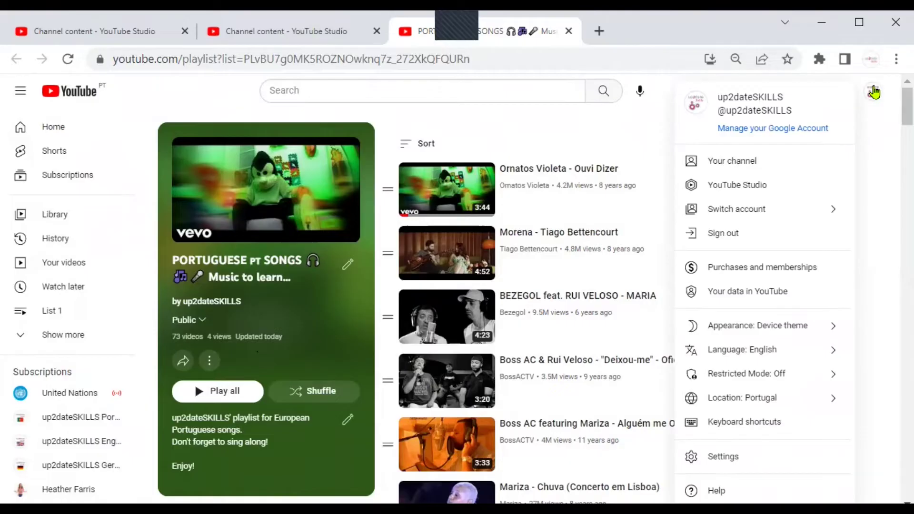
click(800, 213)
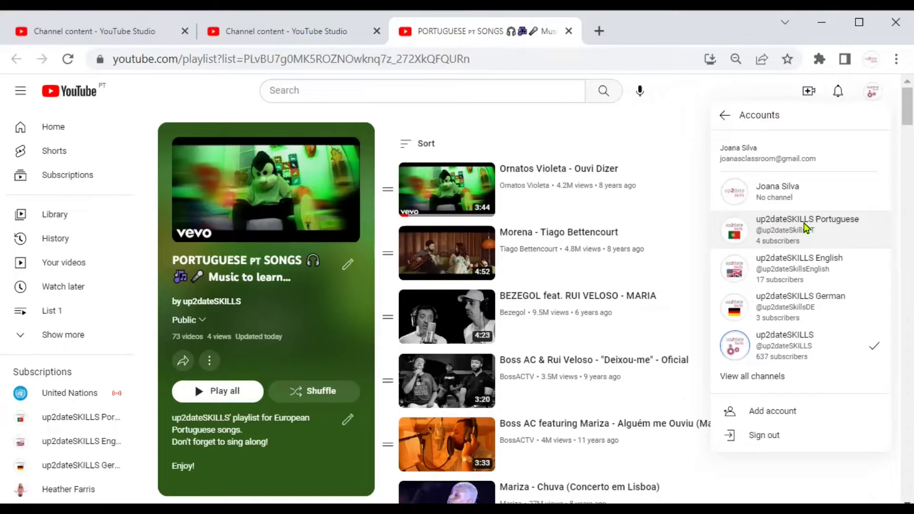
click(805, 228)
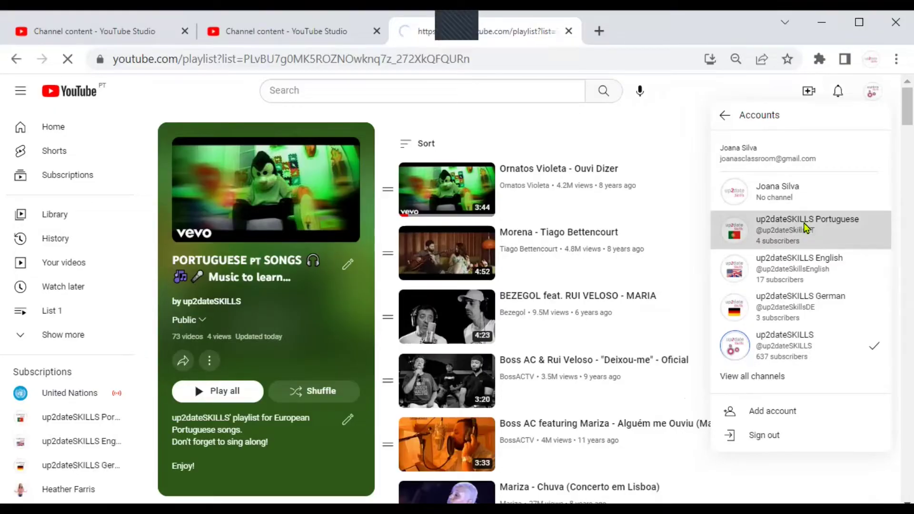
click(872, 92)
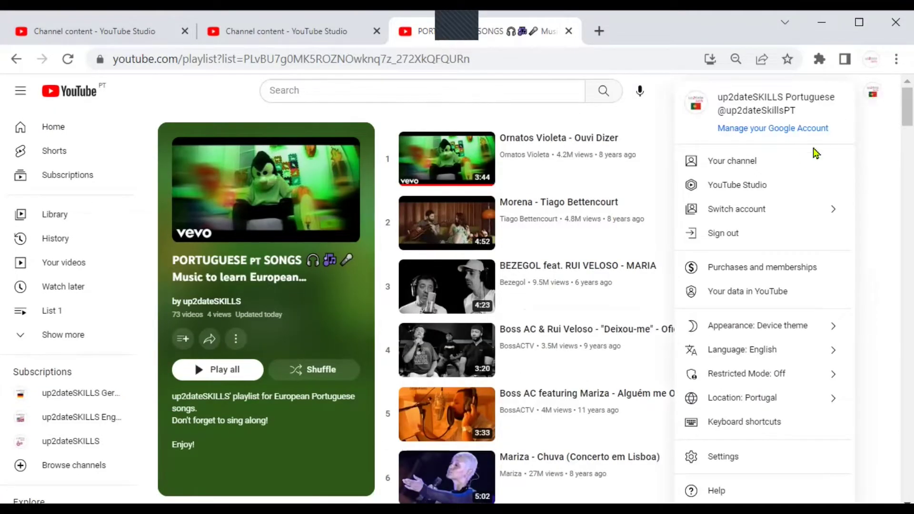
click(740, 185)
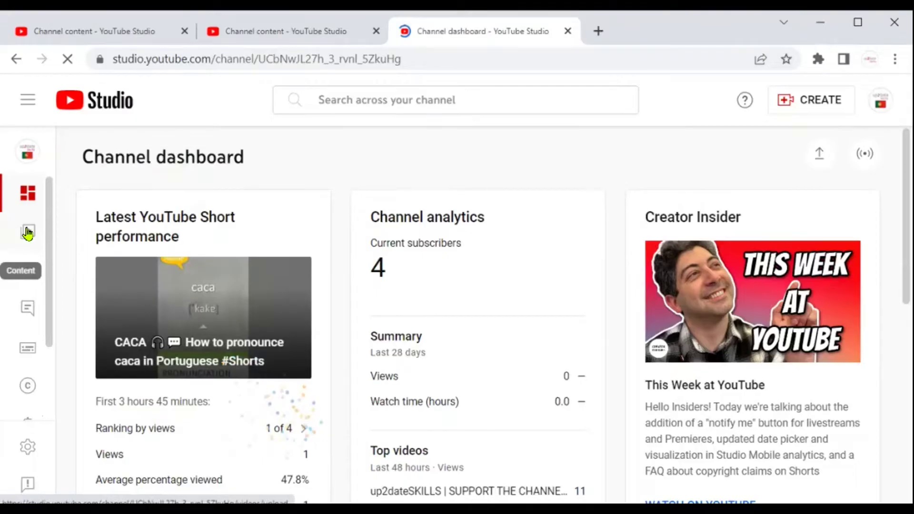
From Content > Playlists, open the 73-video List 1 with Edit on YouTube.
click(27, 233)
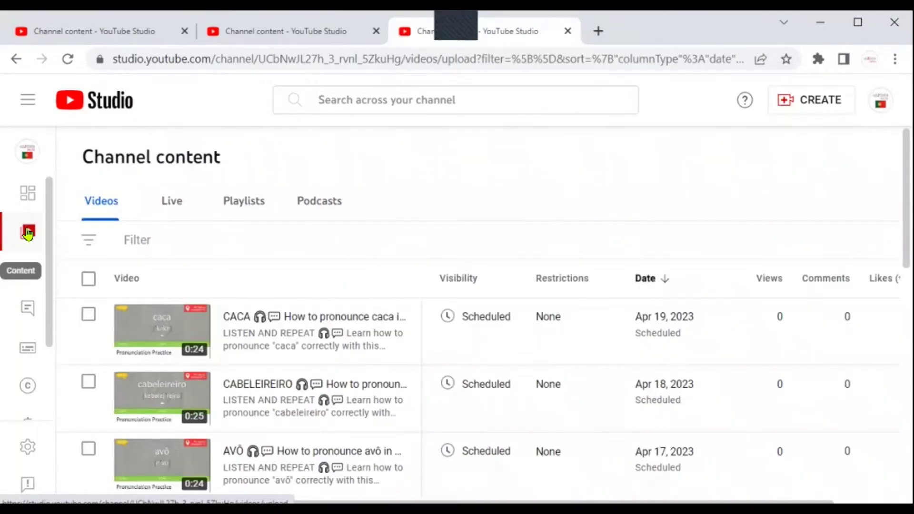
click(259, 205)
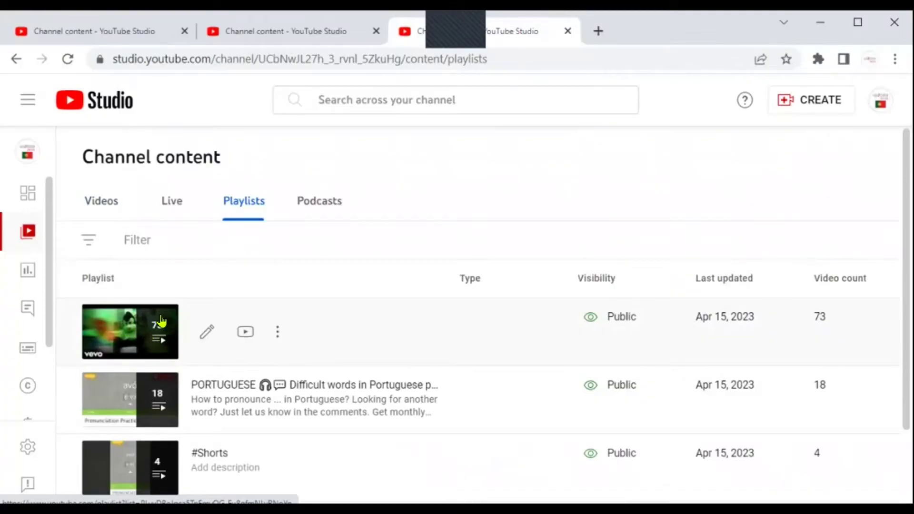
click(207, 332)
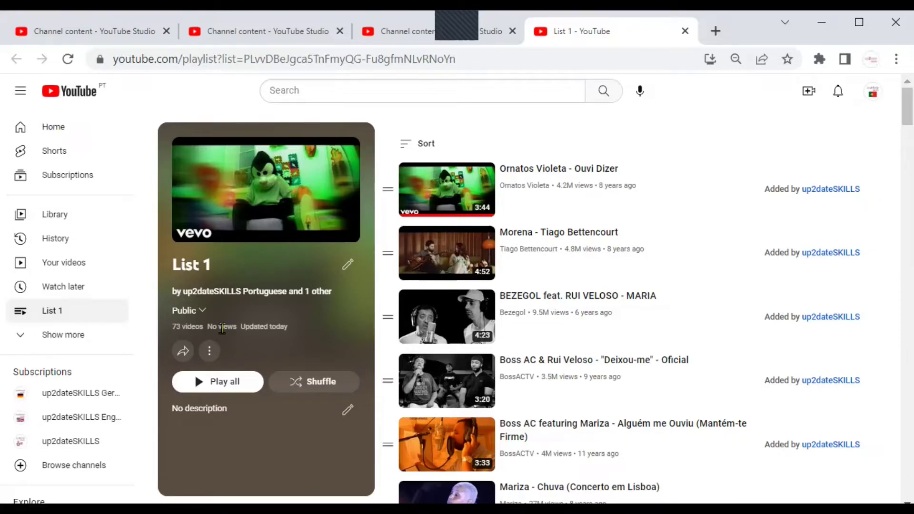
Turn off 'Collaborators can add videos to this playlist' for List 1.
click(209, 352)
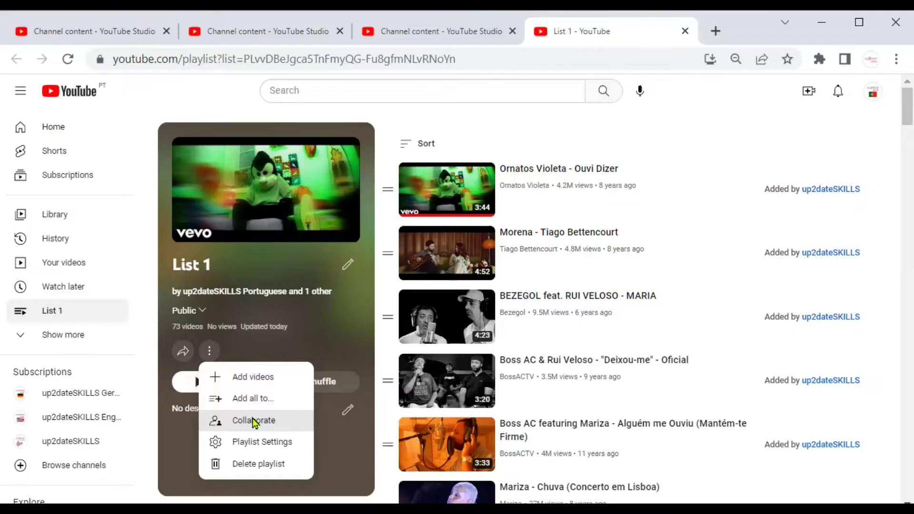
click(254, 421)
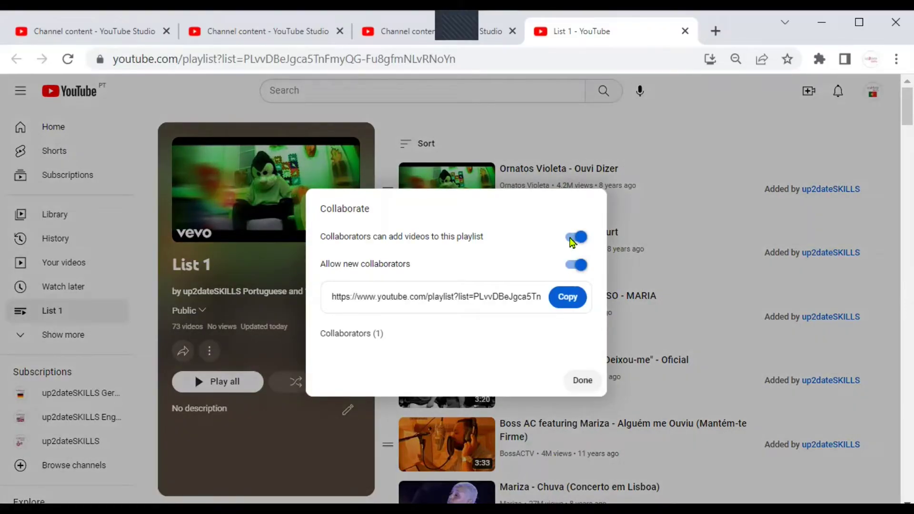
click(573, 240)
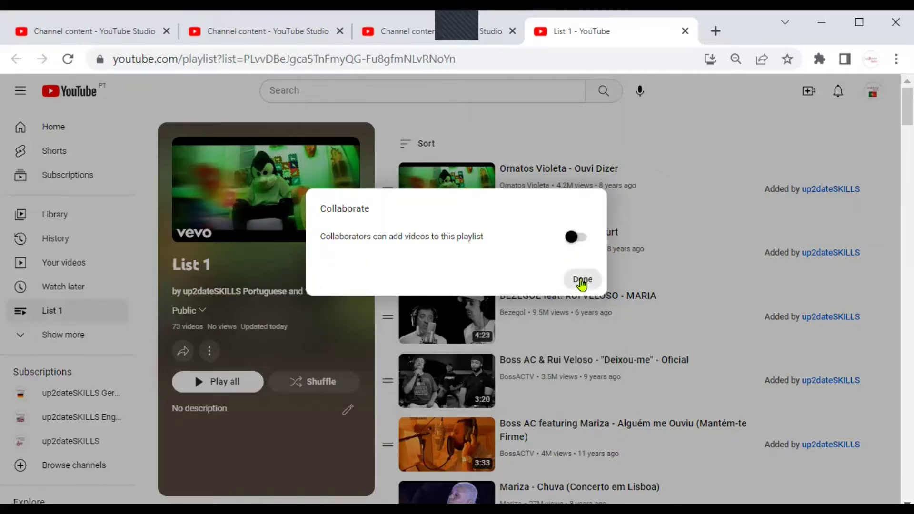
click(581, 282)
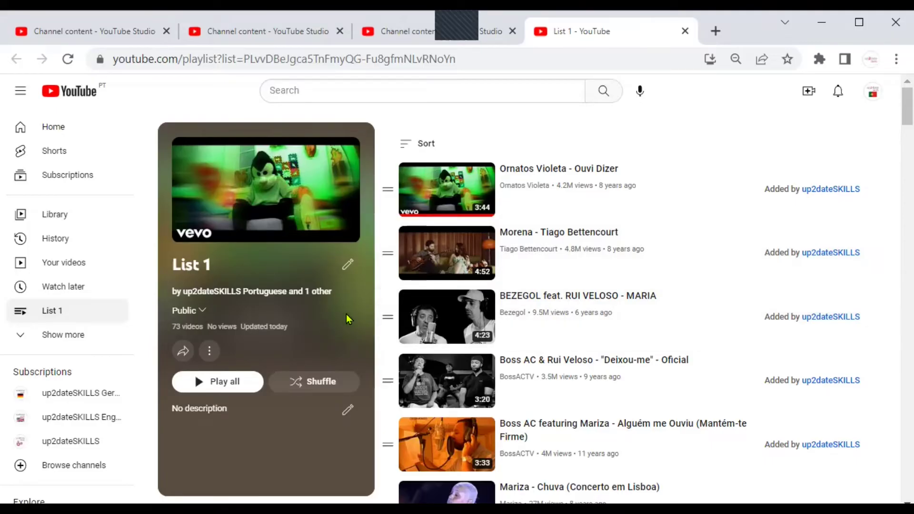
Switch from the Portuguese channel to up2dateSKILLS and open its YouTube Studio dashboard.
click(876, 98)
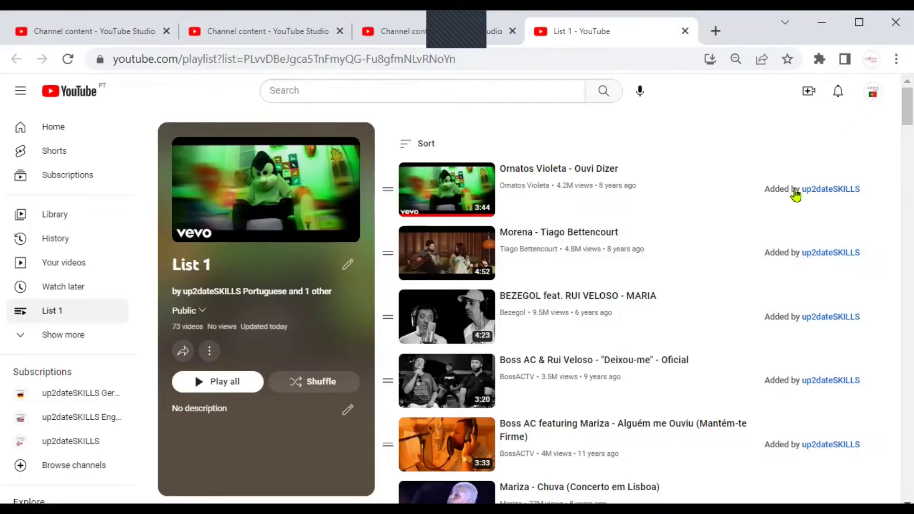
click(776, 210)
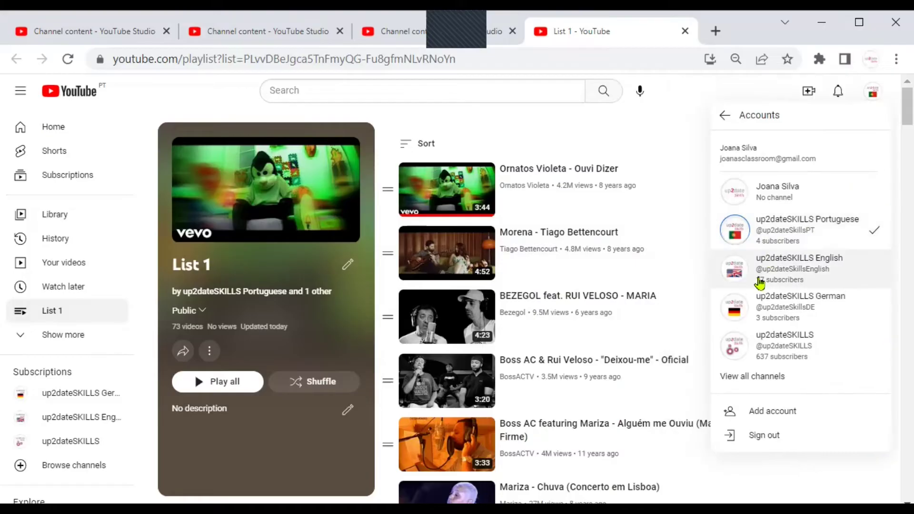
click(794, 346)
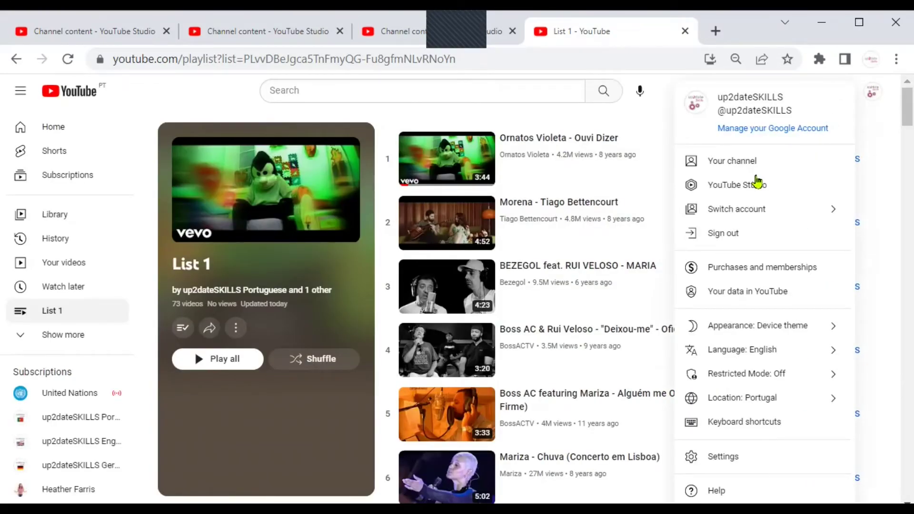
click(744, 185)
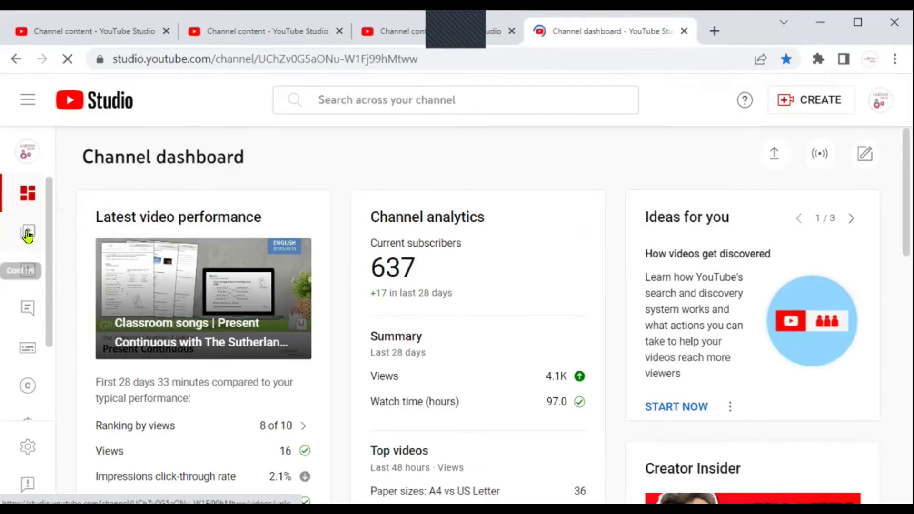
Filter the channel's Studio playlists by 'Portuguese' to find the 73-video PT SONGS playlist.
click(28, 234)
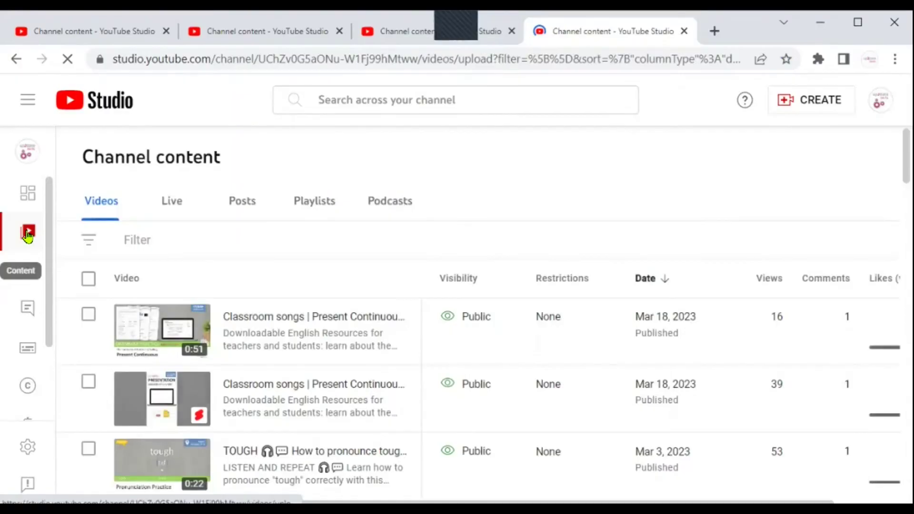
click(308, 202)
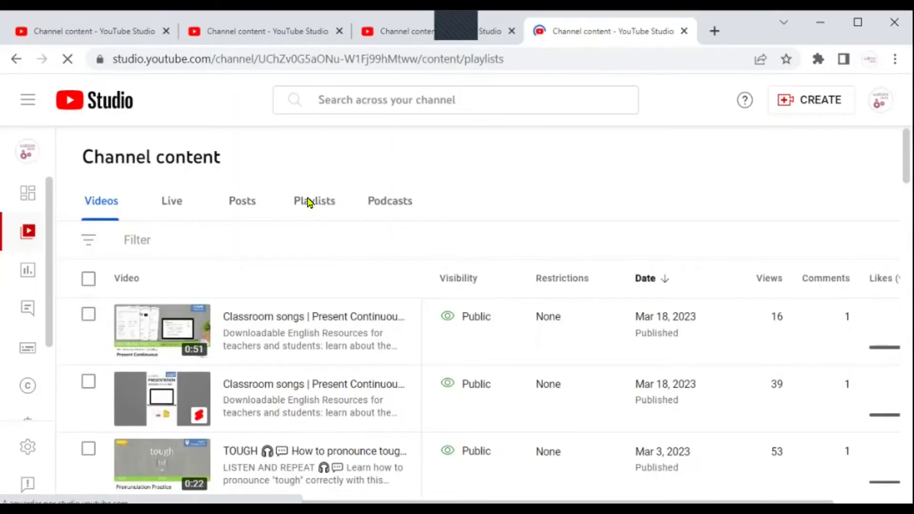
click(143, 241)
text(Portugues)
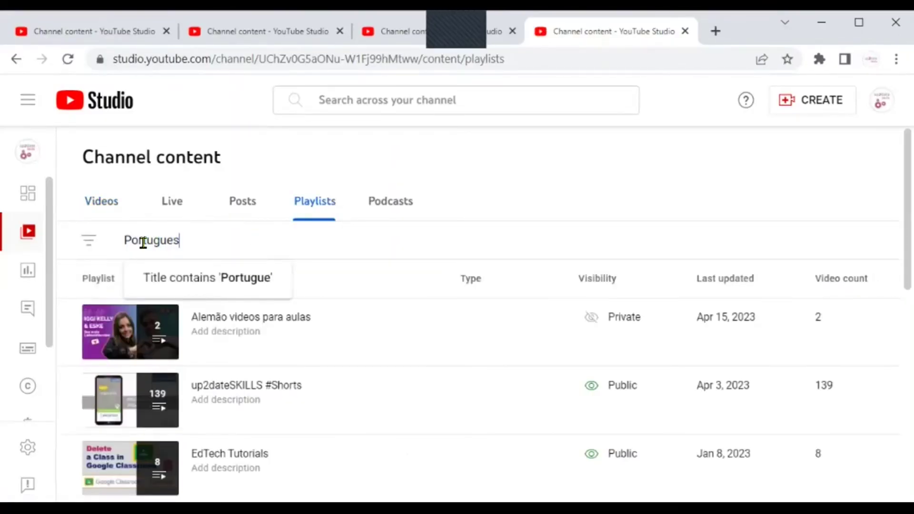
text(e)
key(Return)
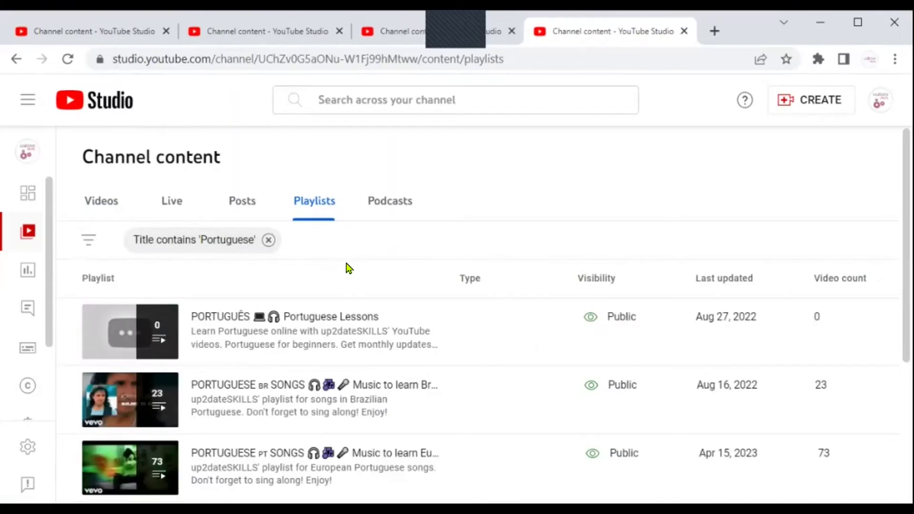
scroll(349, 268, down, 5)
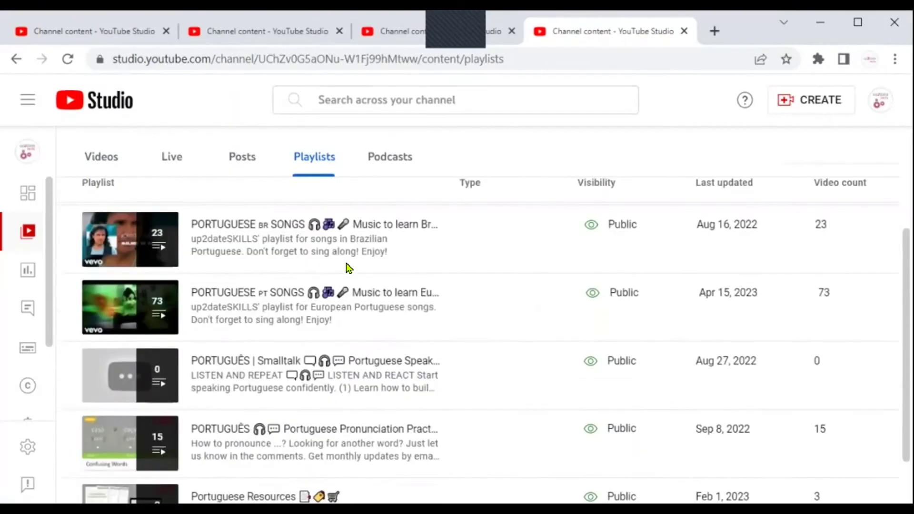